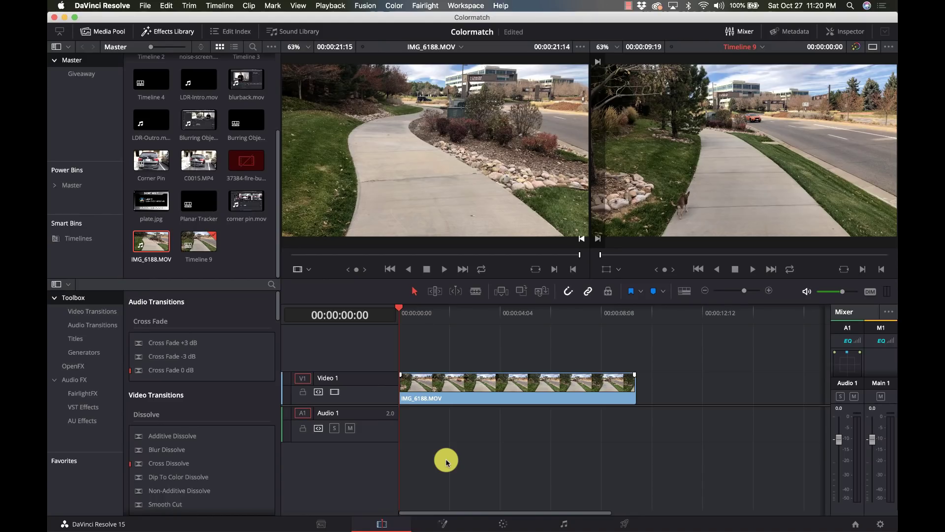
Step: Play IMG_6188.MOV on the Edit page timeline through to its end
key(space)
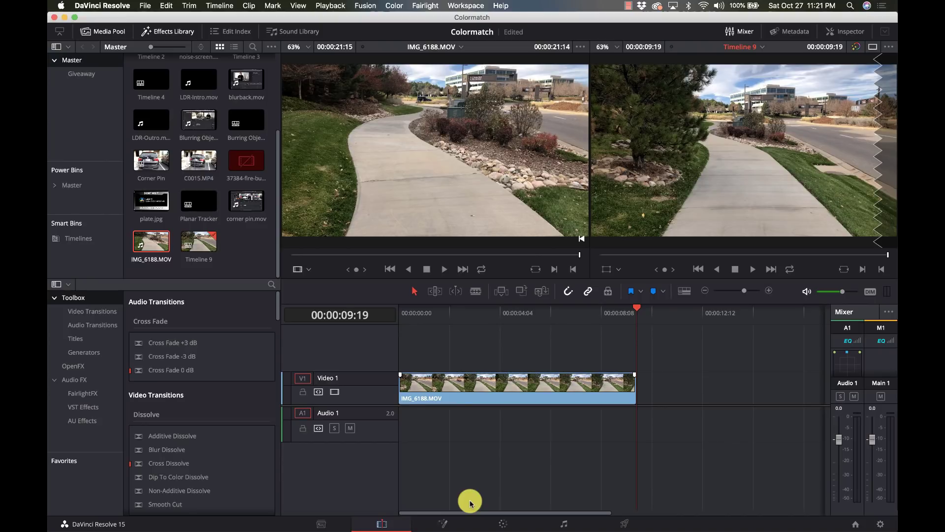
Step: Switch to the Color page and set the Tracker mode to Stabilizer
click(491, 524)
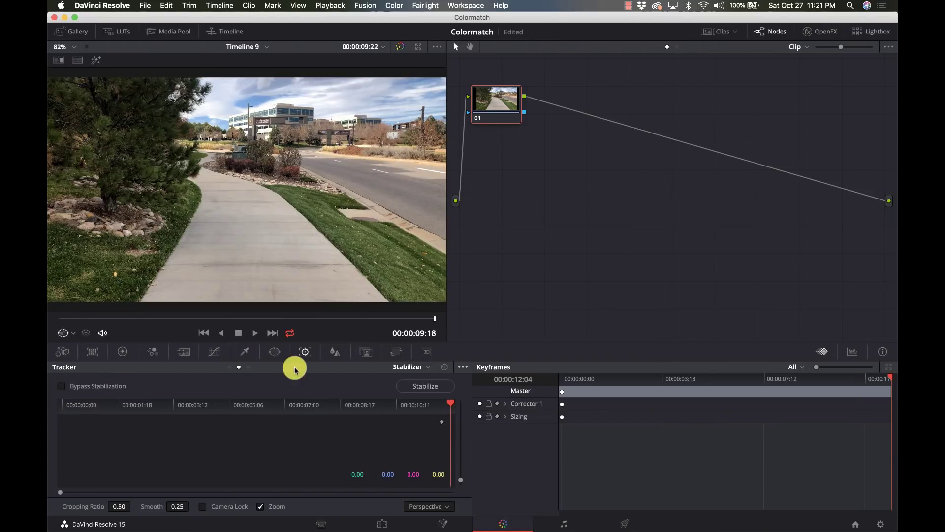
click(417, 367)
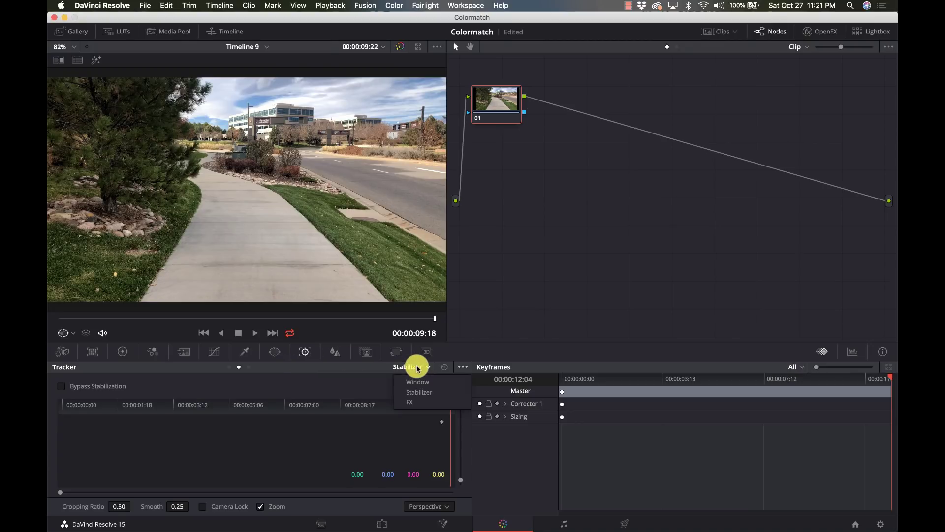
click(424, 391)
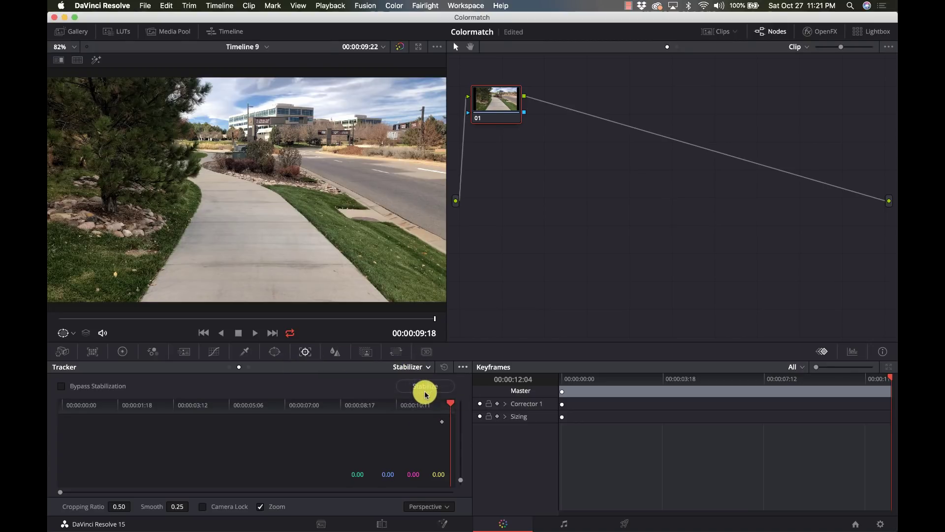
click(415, 366)
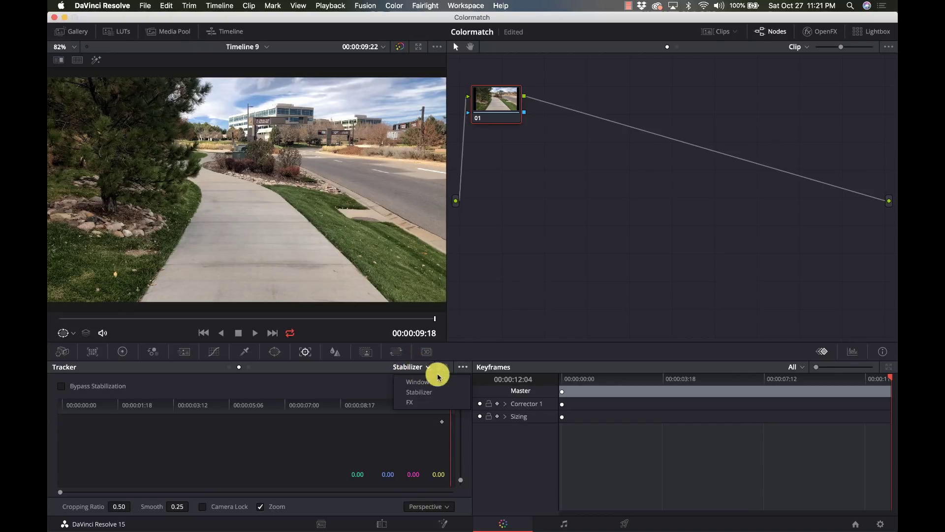
click(460, 370)
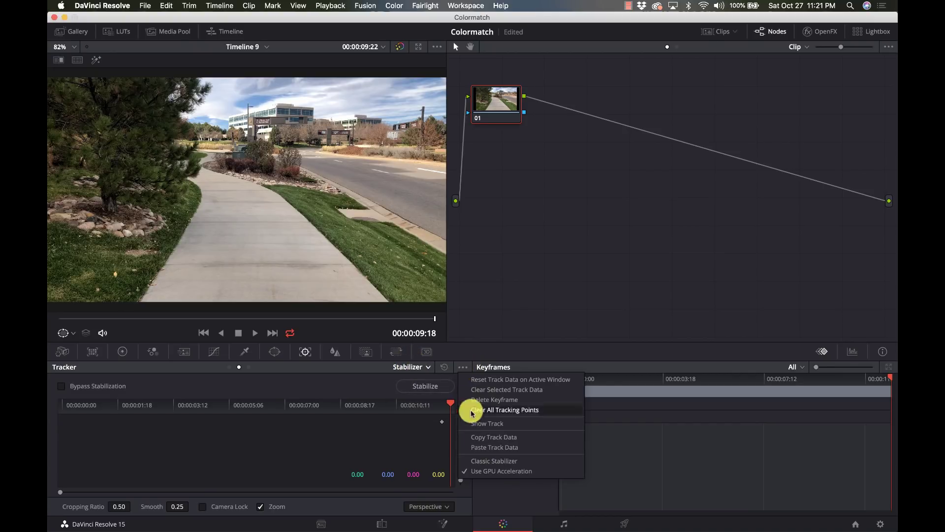
Step: Toggle Classic Stabilizer off and back on, then return to the clip's first frame
click(487, 461)
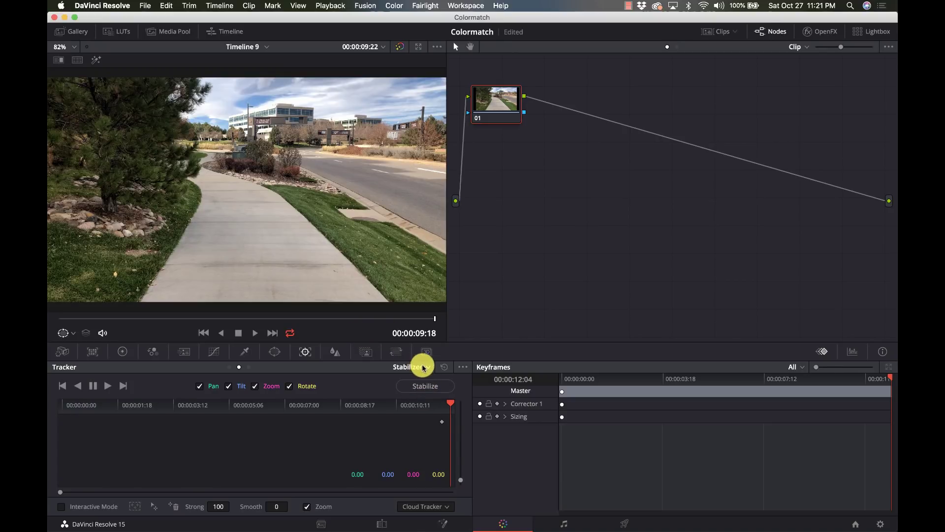
click(454, 371)
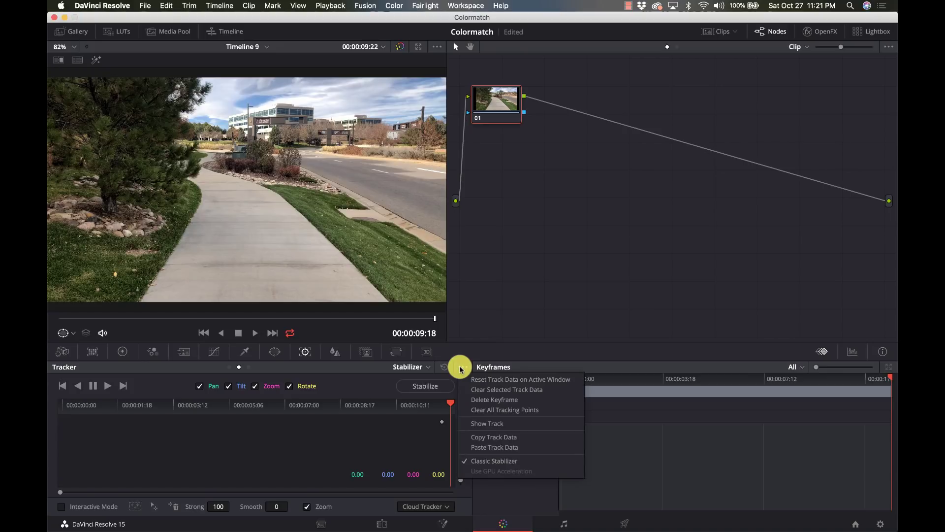
click(481, 456)
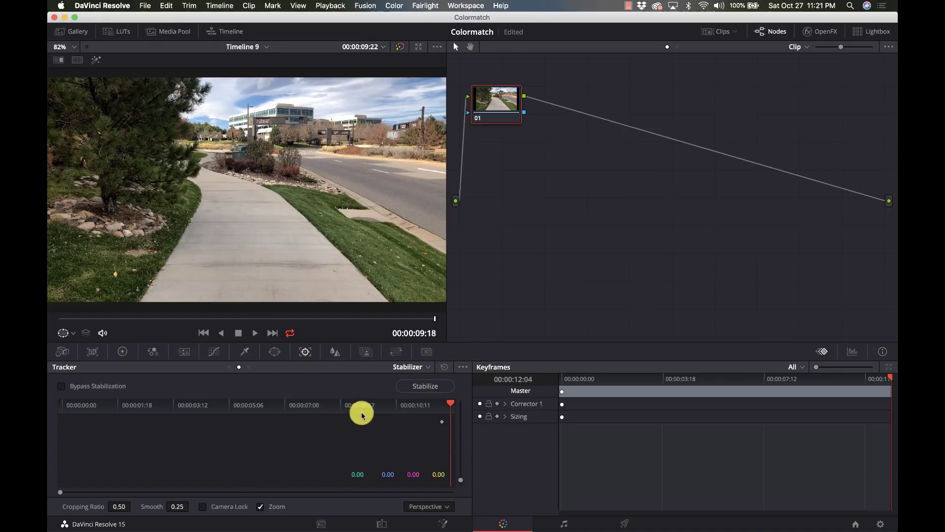
click(449, 404)
click(50, 402)
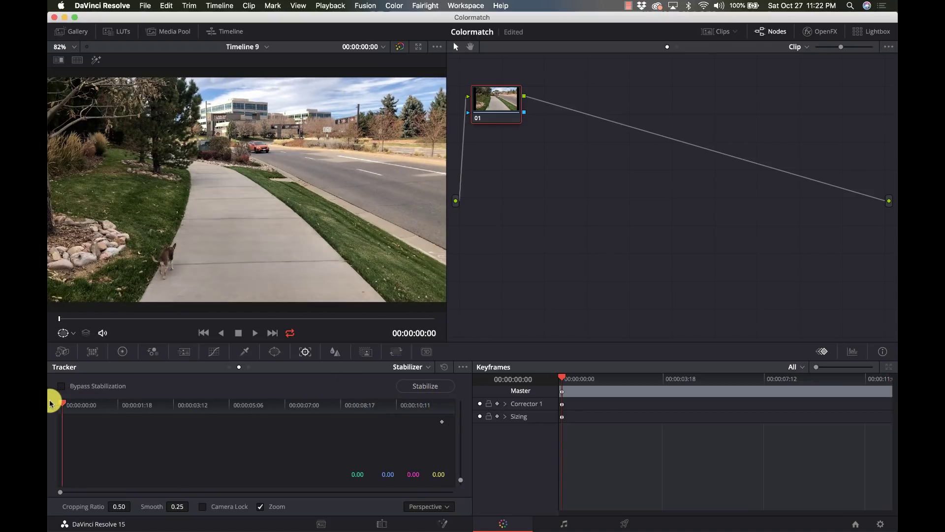
Step: Stabilize the clip at default cropping ratio 0.50, smoothing 0.25, zoom on
click(434, 386)
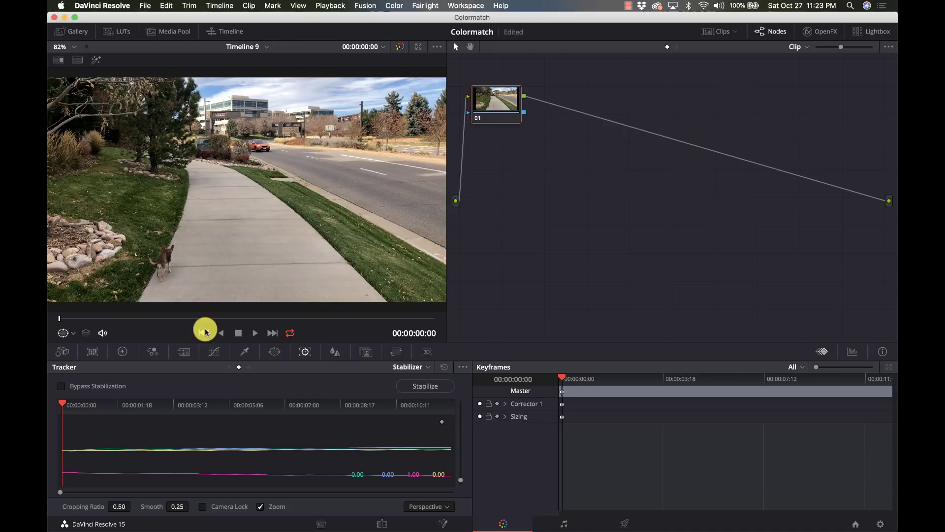
Step: Play back the clip stabilized with smoothing 0.25 to review it
click(255, 336)
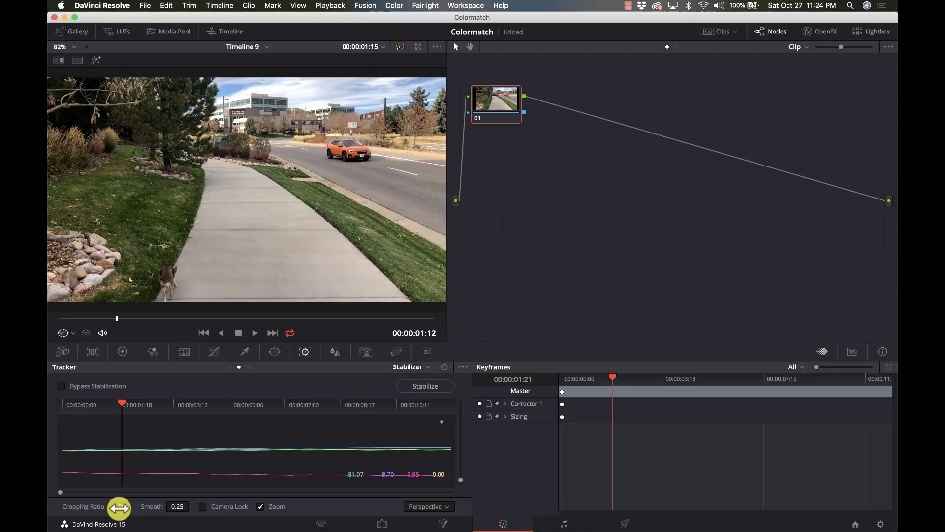
Step: Stabilize again with cropping ratio 0.75 and smoothing 0.50, then scrub to the first frame
drag(119, 506, 122, 506)
click(122, 507)
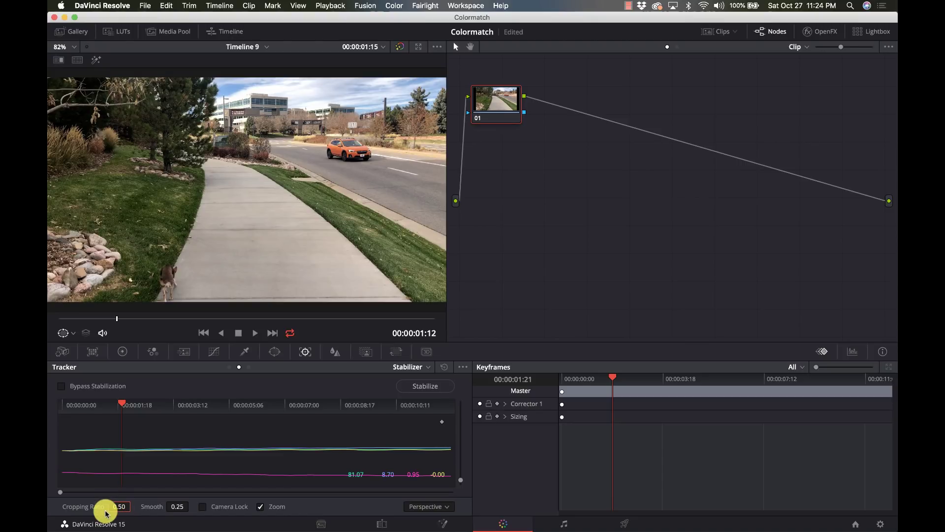
text(75)
key(Return)
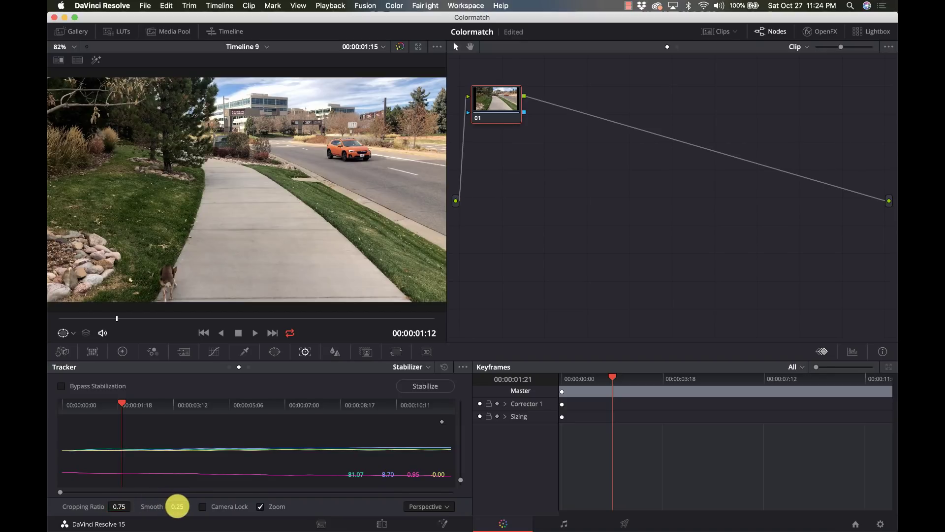
click(177, 506)
text(0.50)
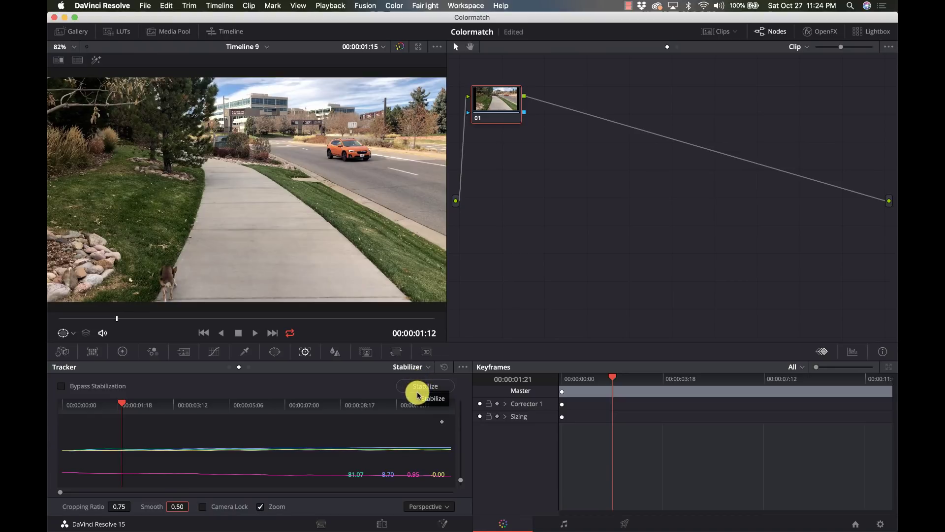
click(417, 391)
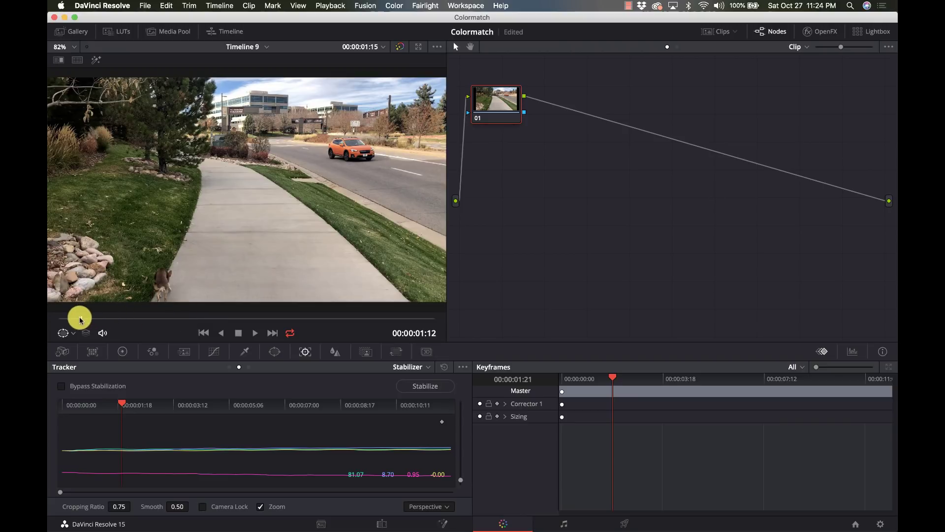
drag(80, 319, 58, 320)
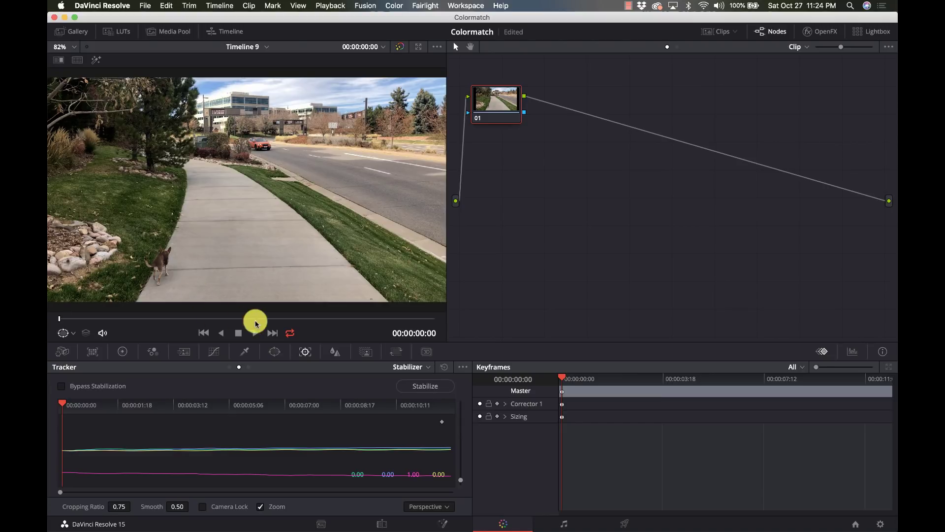
Step: Play the re-stabilized clip, stop about eight seconds in, with cropping ratio 1.00
click(255, 333)
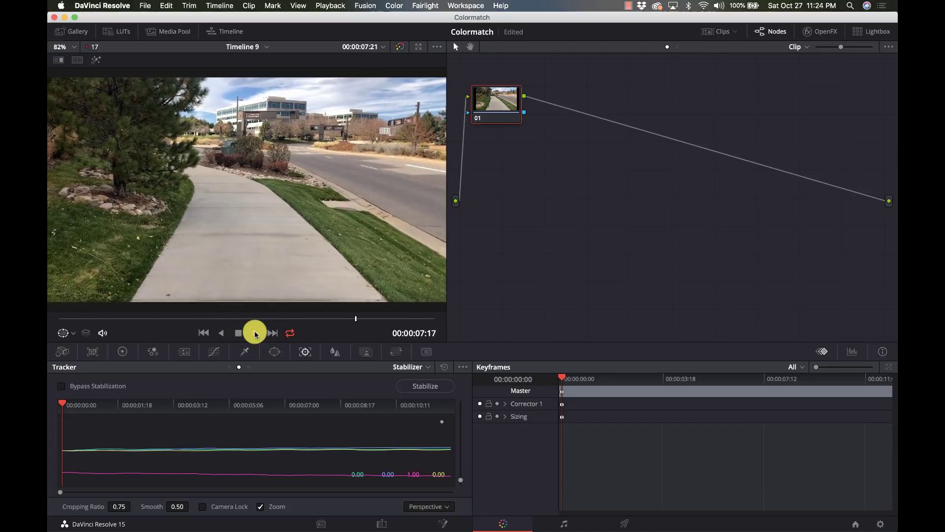
click(246, 336)
text(1)
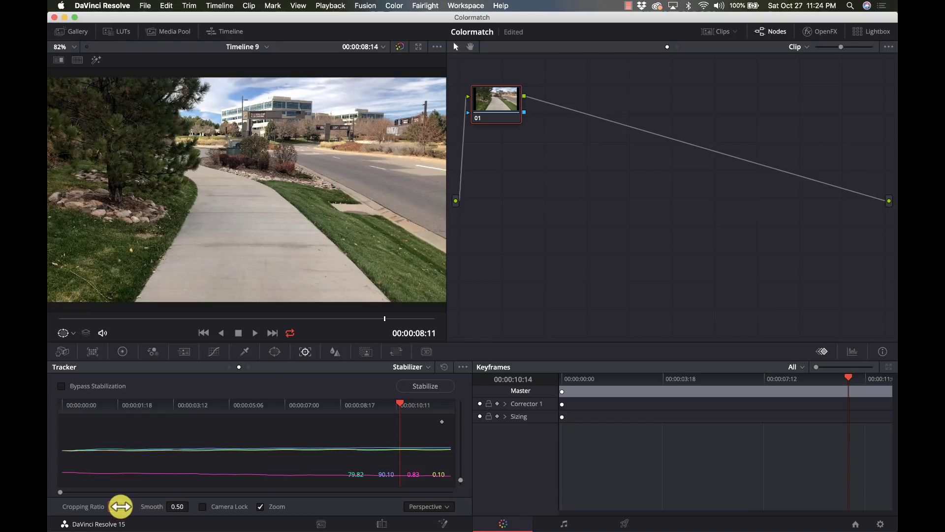
Step: Re-stabilize at cropping ratio 1.00 and play the result from the start
click(418, 387)
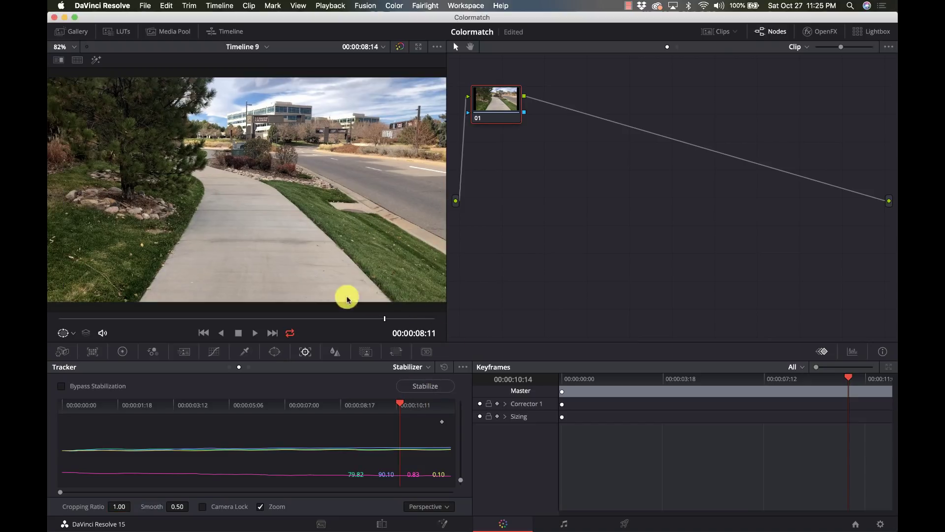
click(57, 318)
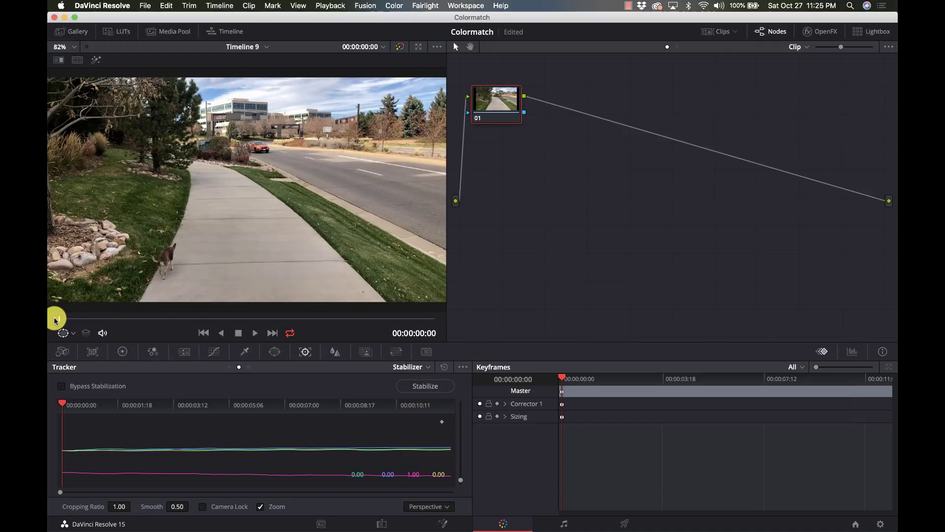
key(space)
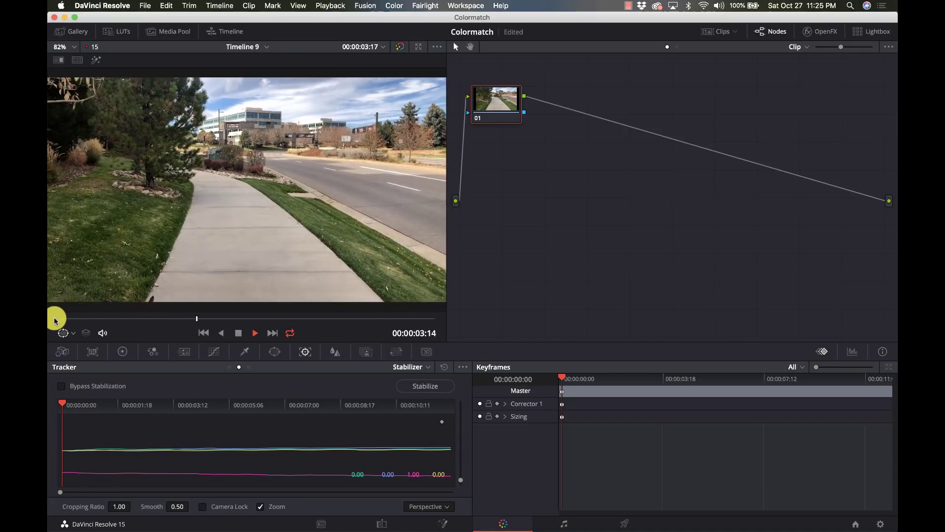
key(space)
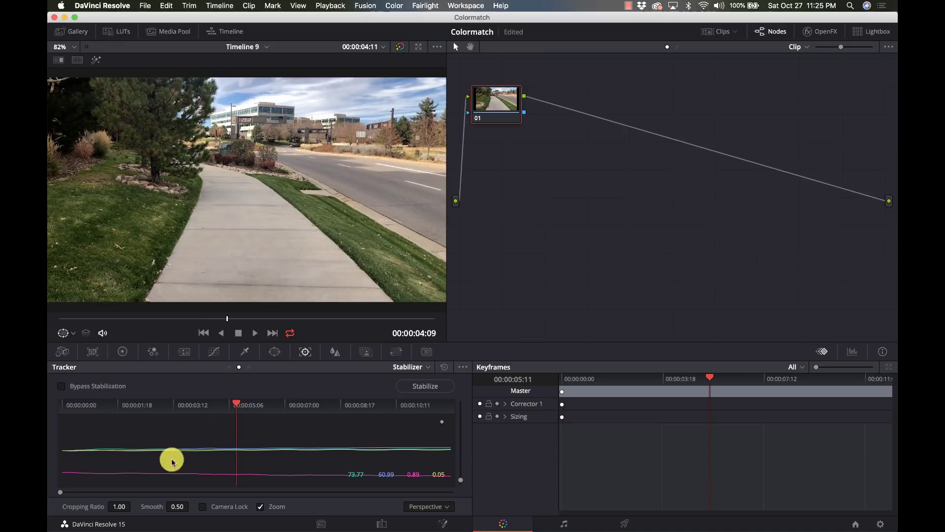
Step: Set smoothing to 0.75, re-stabilize, and replay the clip from the start
click(181, 507)
text(0.75)
key(Return)
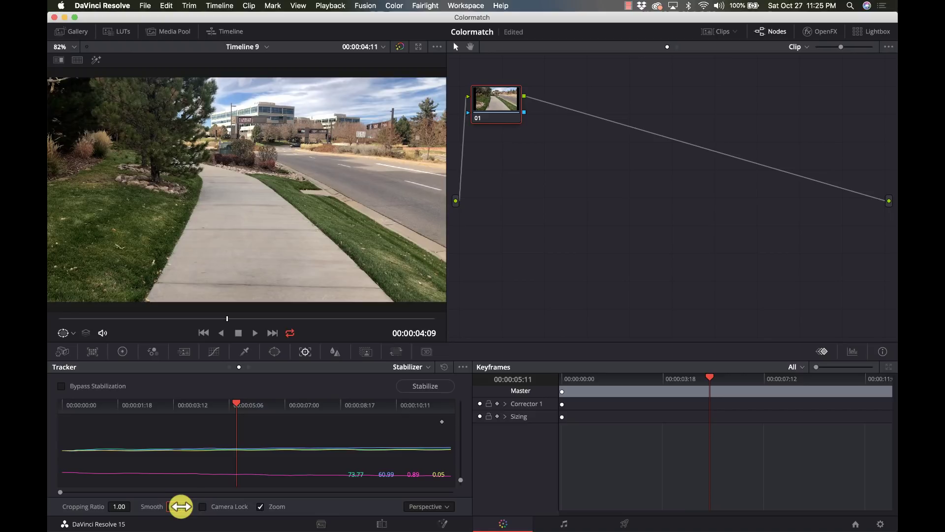
click(422, 389)
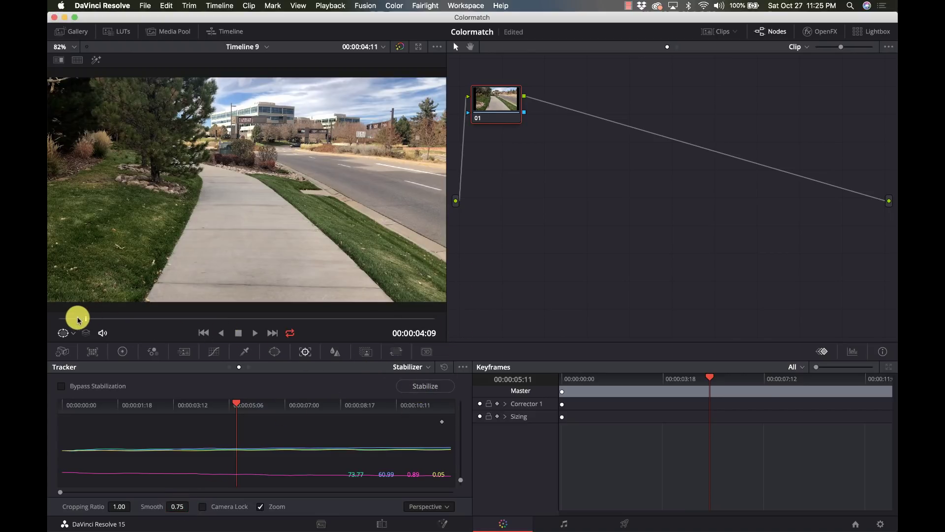
click(58, 318)
key(space)
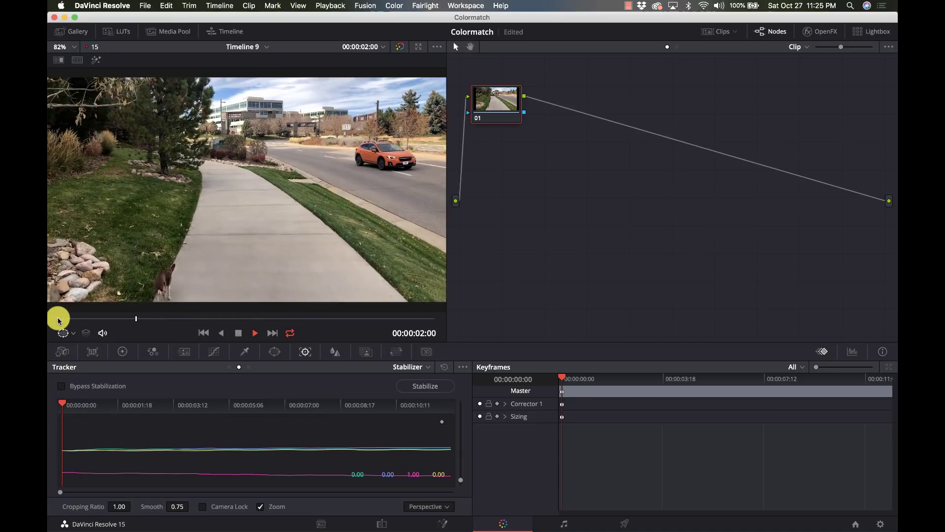
key(space)
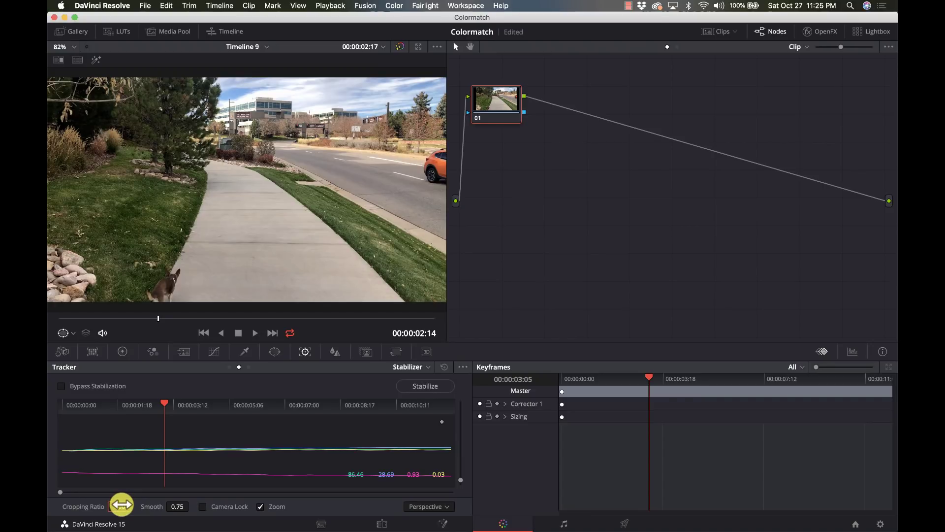
Step: Set cropping ratio to 0.75 and stabilize twice, reviewing playback in between
click(122, 506)
text(5)
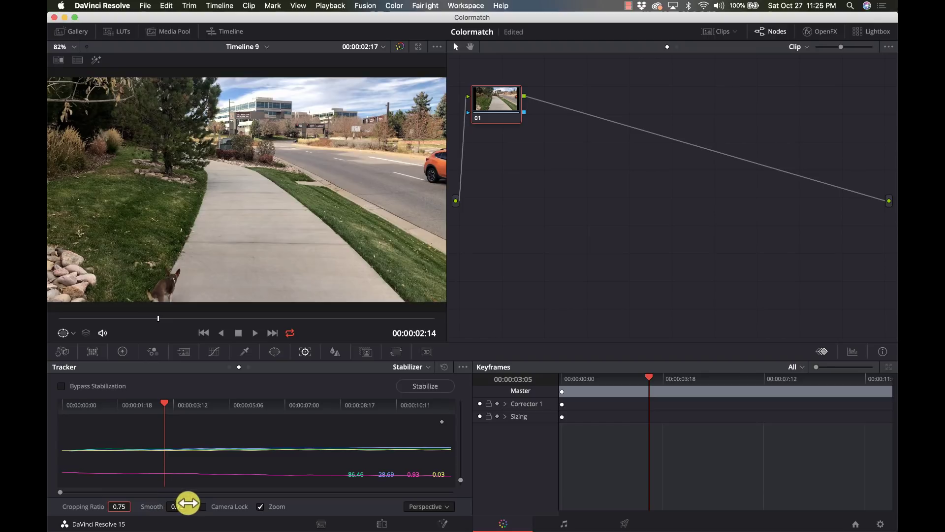
click(418, 391)
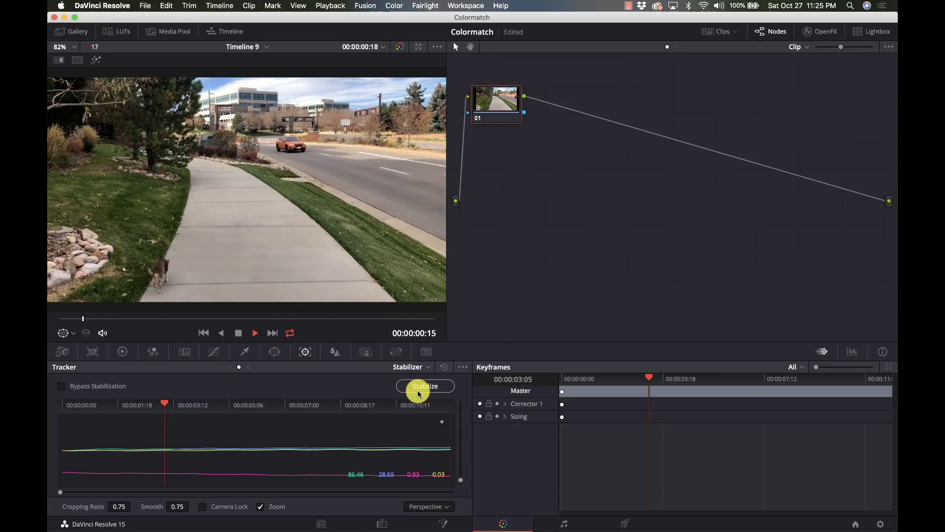
key(space)
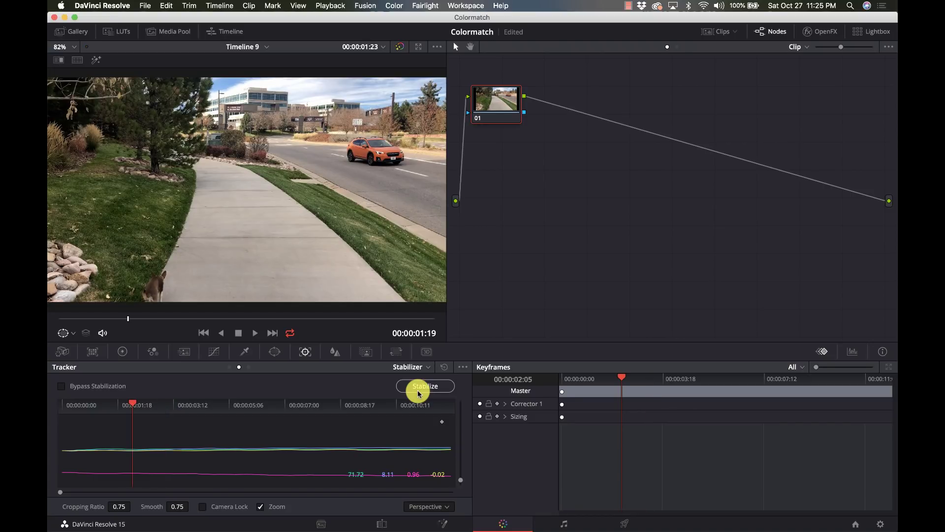
click(418, 392)
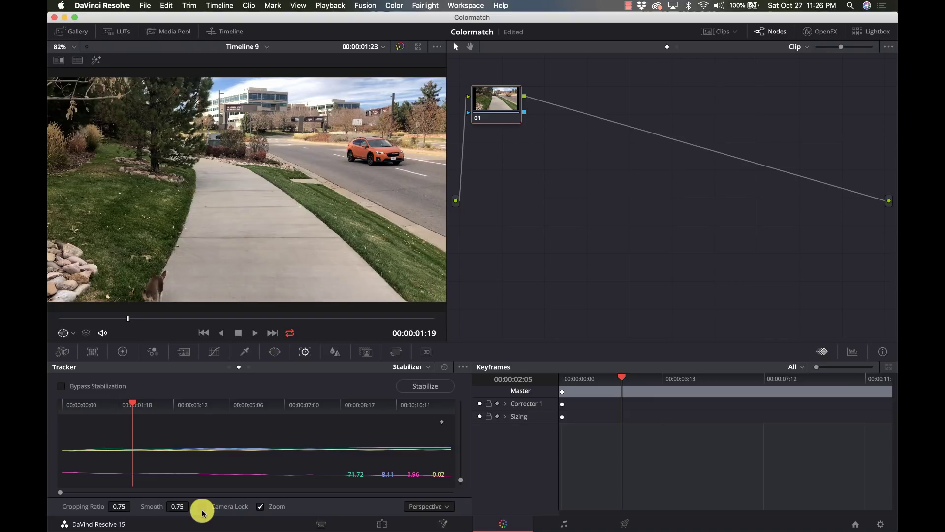
click(203, 509)
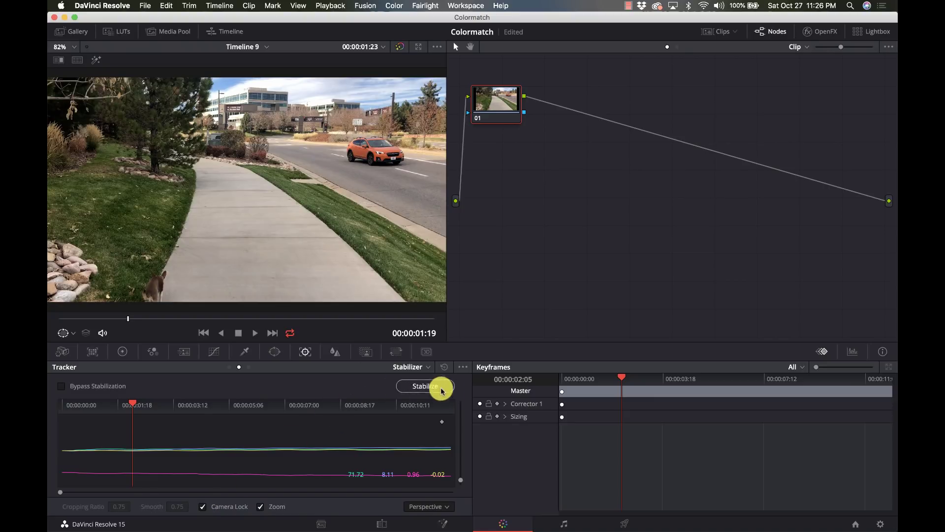
click(426, 385)
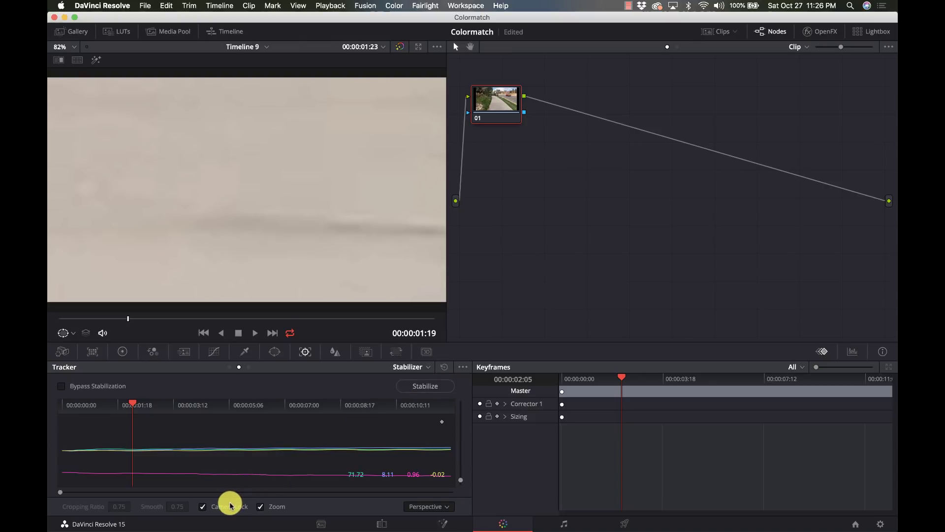
click(202, 506)
click(435, 386)
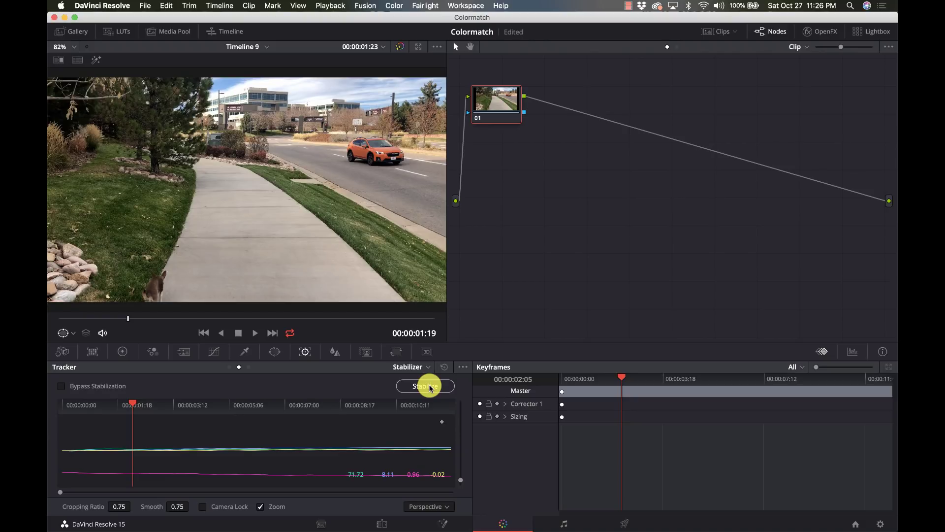
click(445, 507)
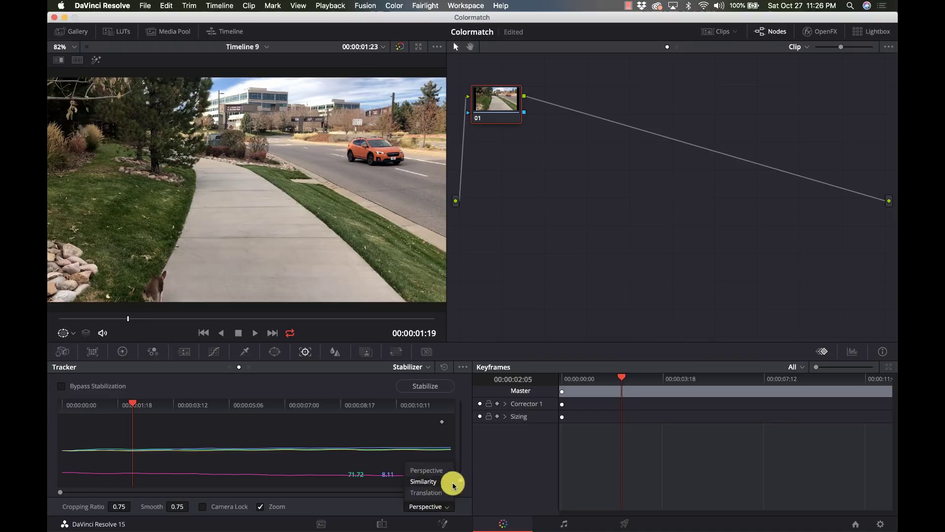
click(361, 506)
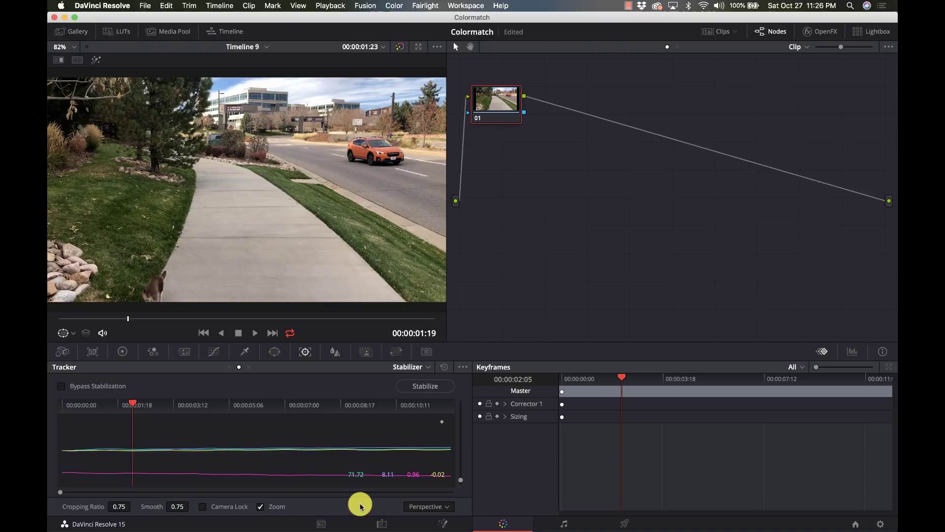